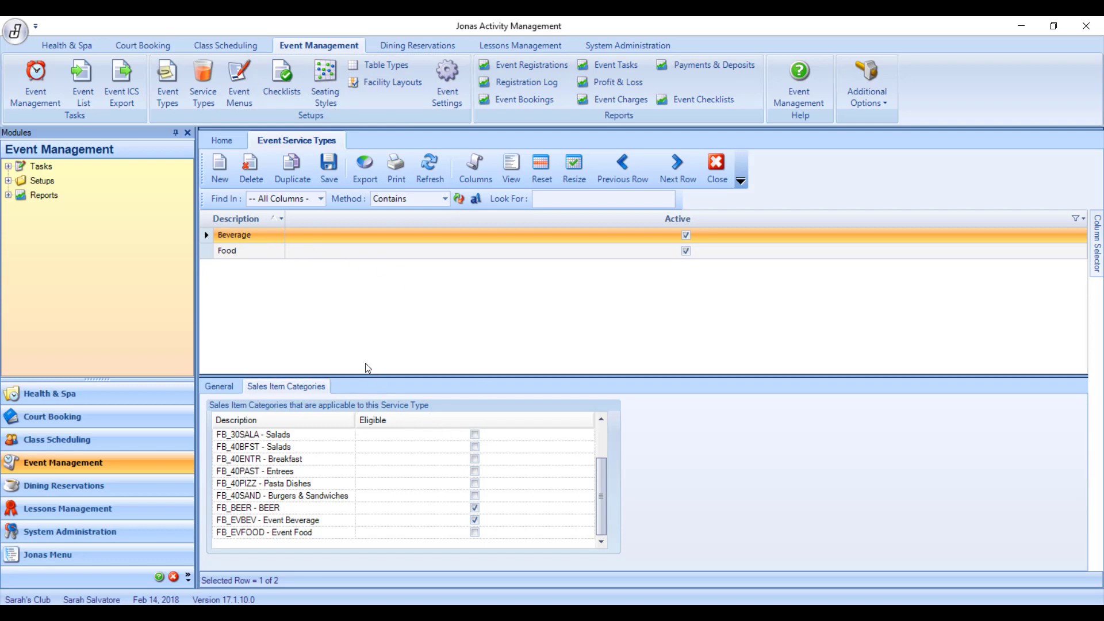
# Step: Mark FB_EVBEV - Event Beverage as eligible for the Beverage service type
pyautogui.click(474, 520)
pyautogui.moveTo(604, 494)
pyautogui.mouseDown()
pyautogui.moveTo(604, 466)
pyautogui.moveTo(606, 493)
pyautogui.mouseUp()
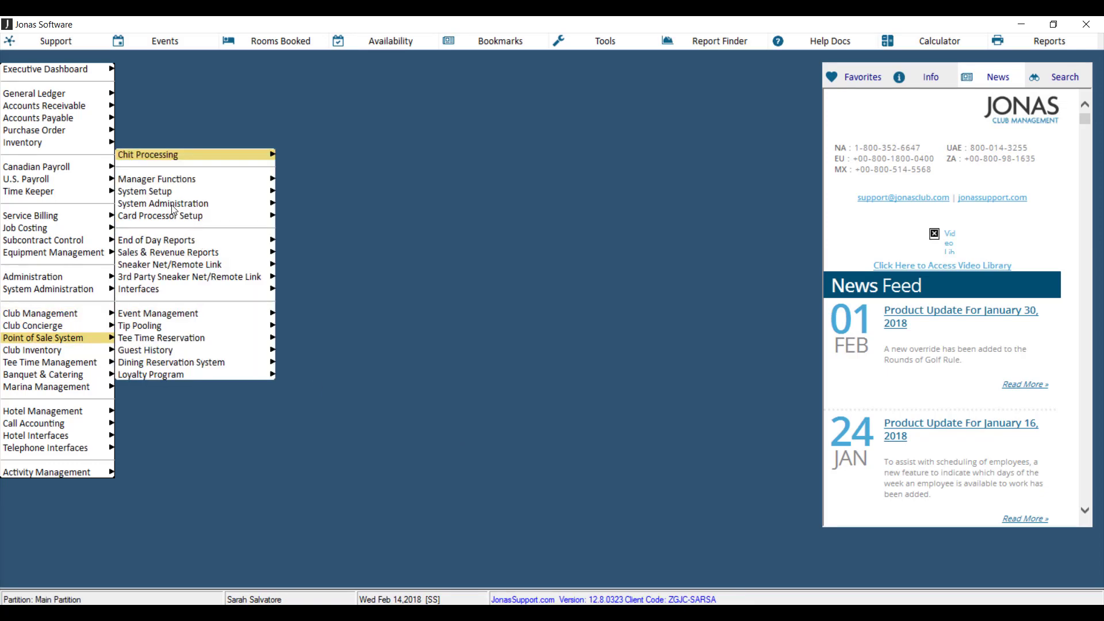
# Step: Load the EVBEV Event Beverage category in System Setup's Sales Categories
pyautogui.click(157, 194)
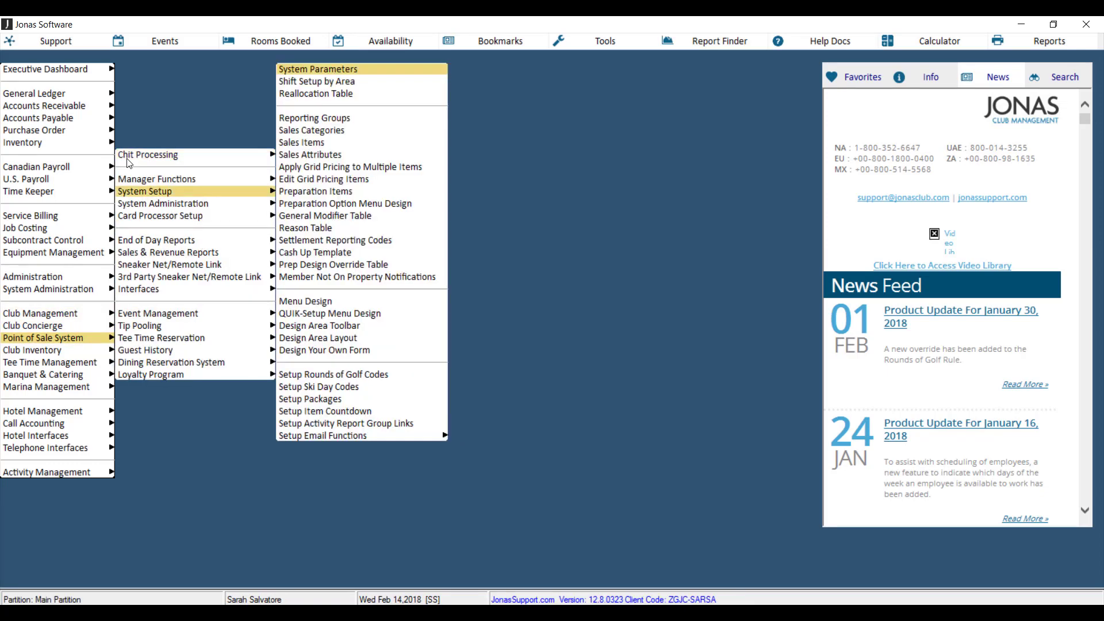
pyautogui.click(337, 131)
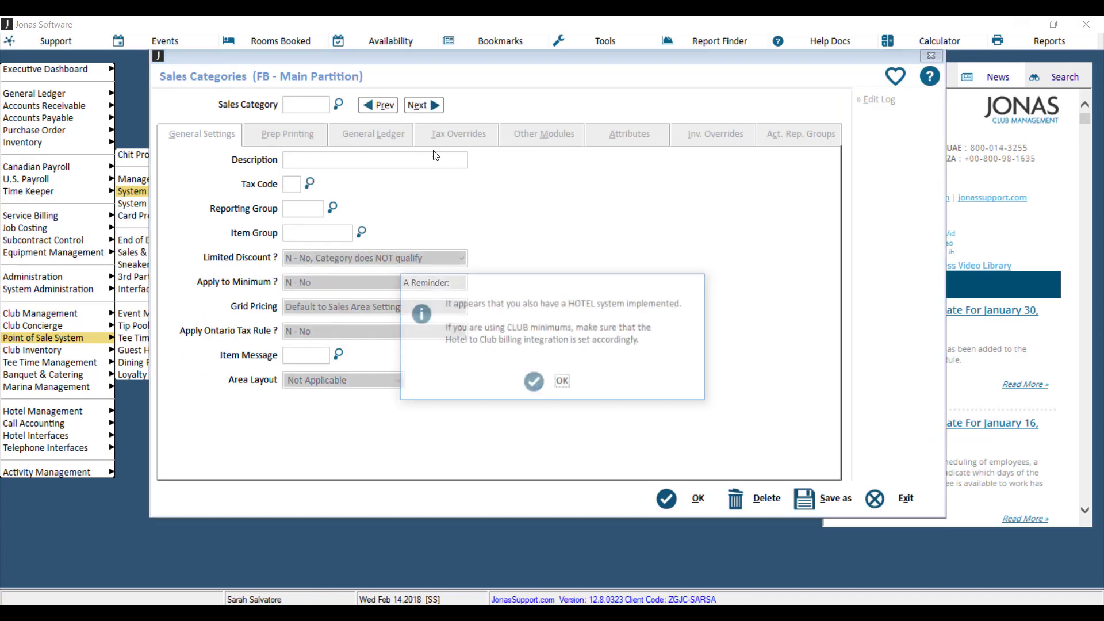
pyautogui.click(561, 381)
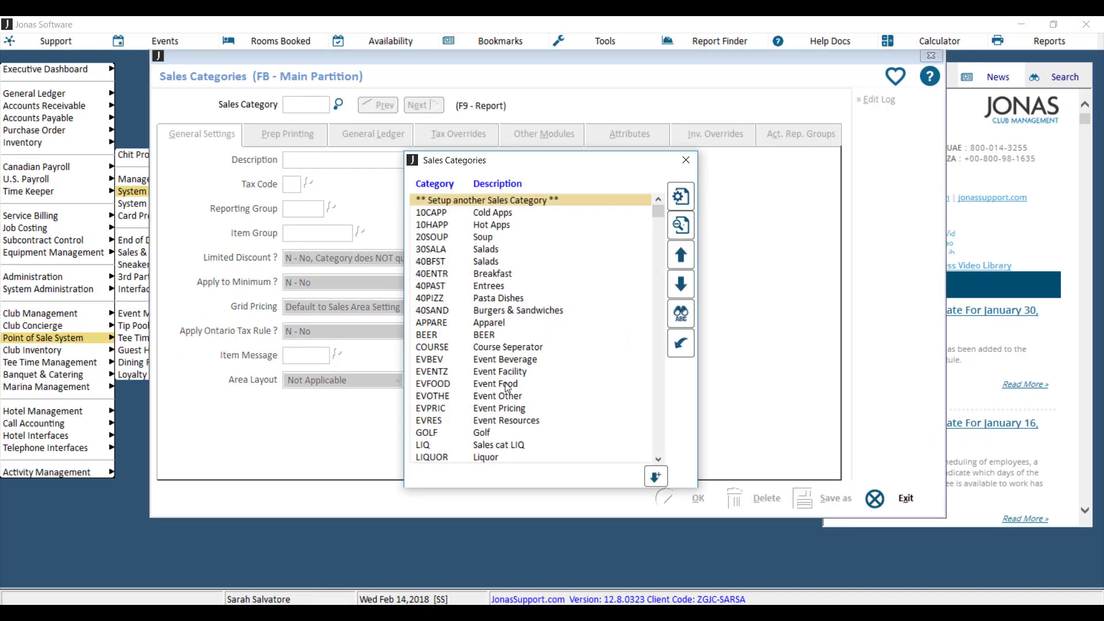
pyautogui.doubleClick(489, 360)
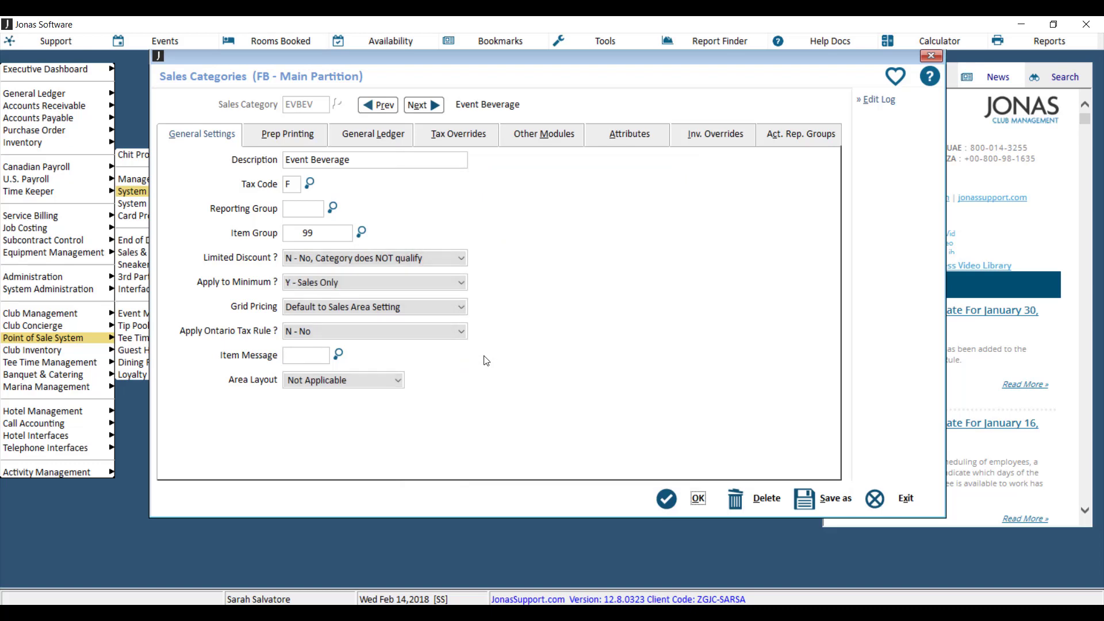
# Step: Add Event Food Service, Event Facility and Event Other Services to EVBEV's Activity Management Category, then save
pyautogui.click(530, 133)
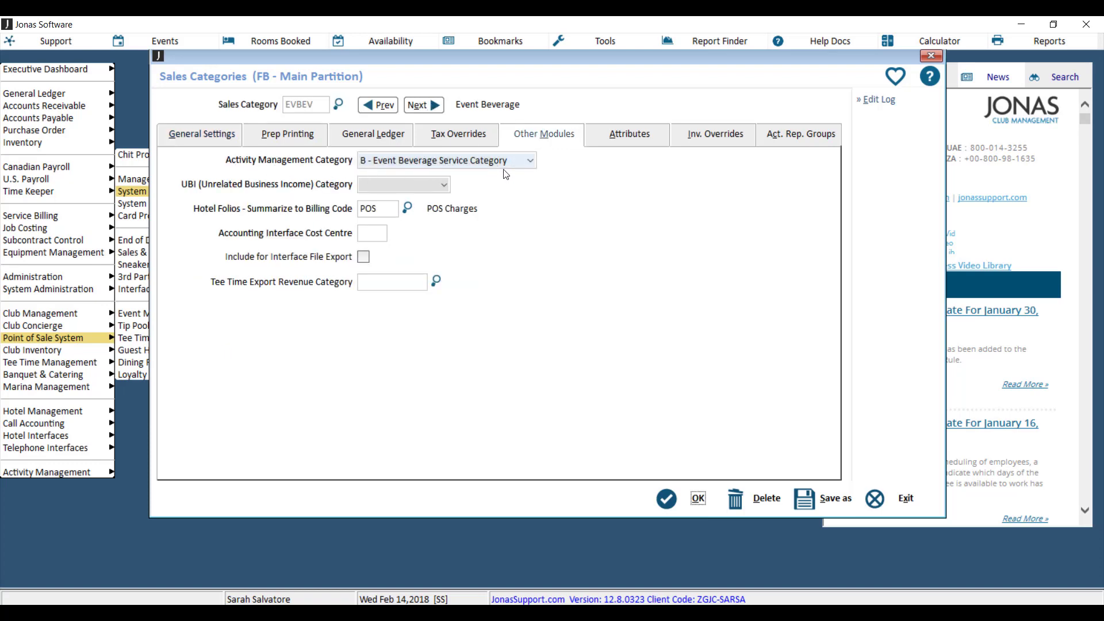
pyautogui.click(530, 161)
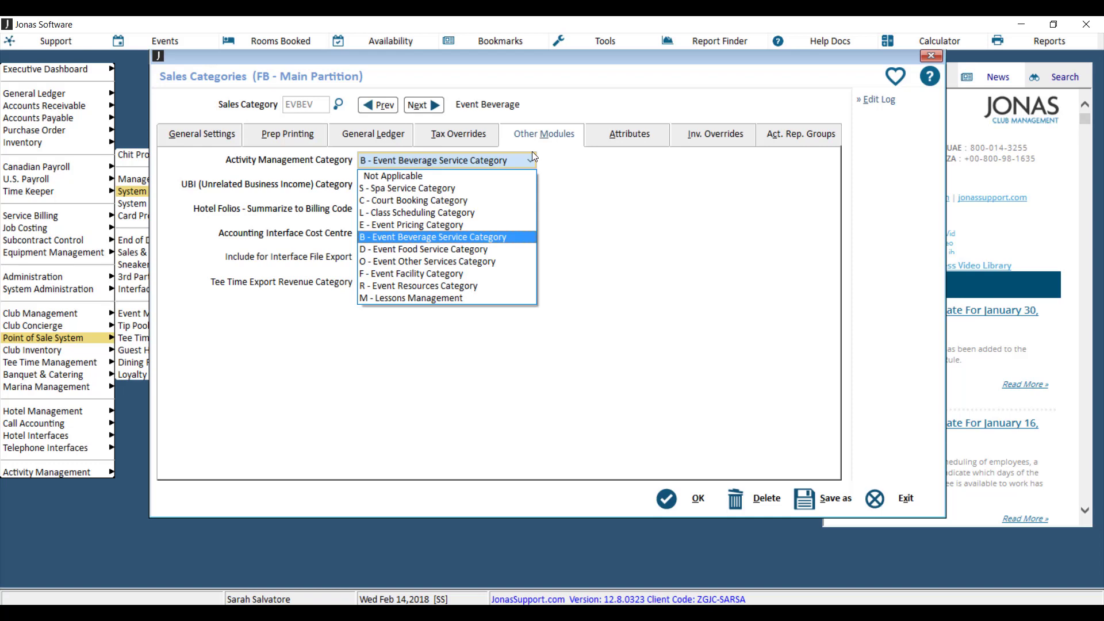
pyautogui.click(475, 251)
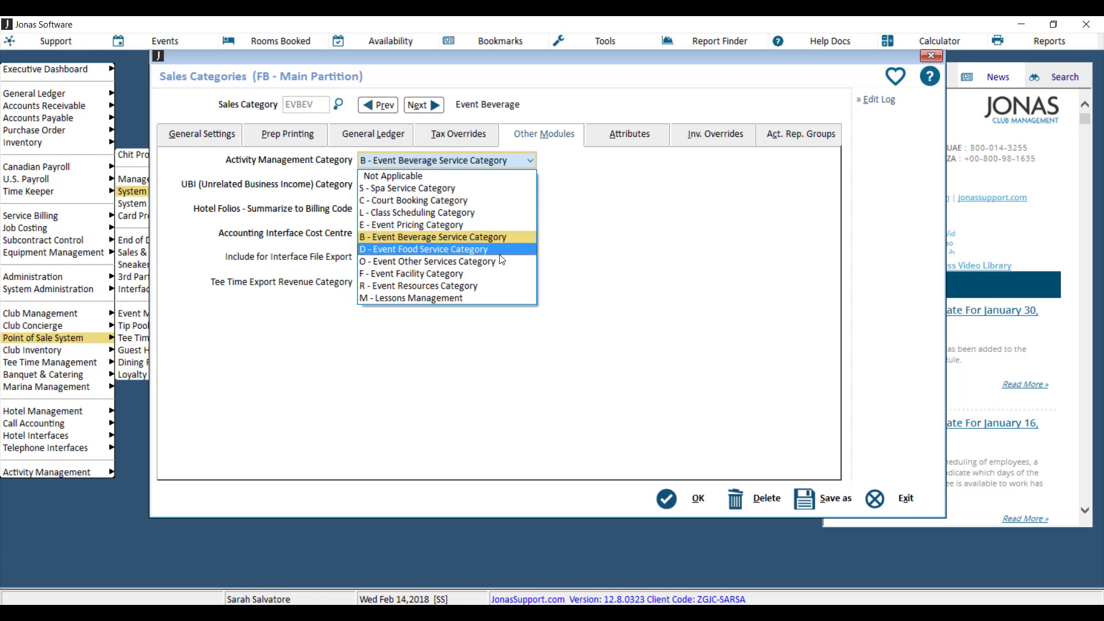
pyautogui.click(461, 271)
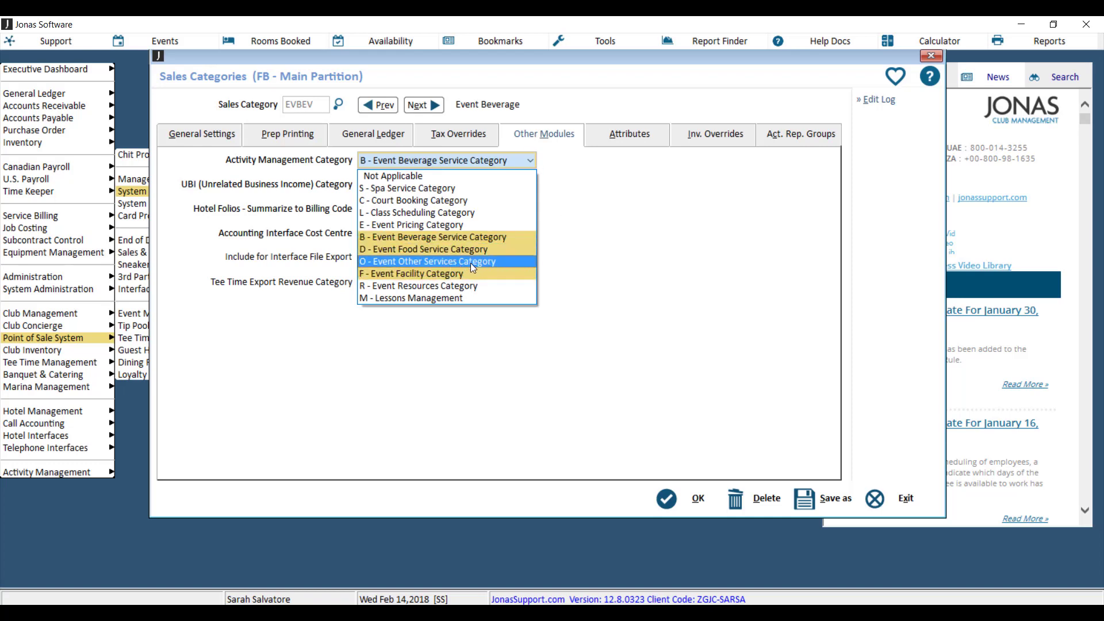
pyautogui.click(470, 264)
pyautogui.press('Tab')
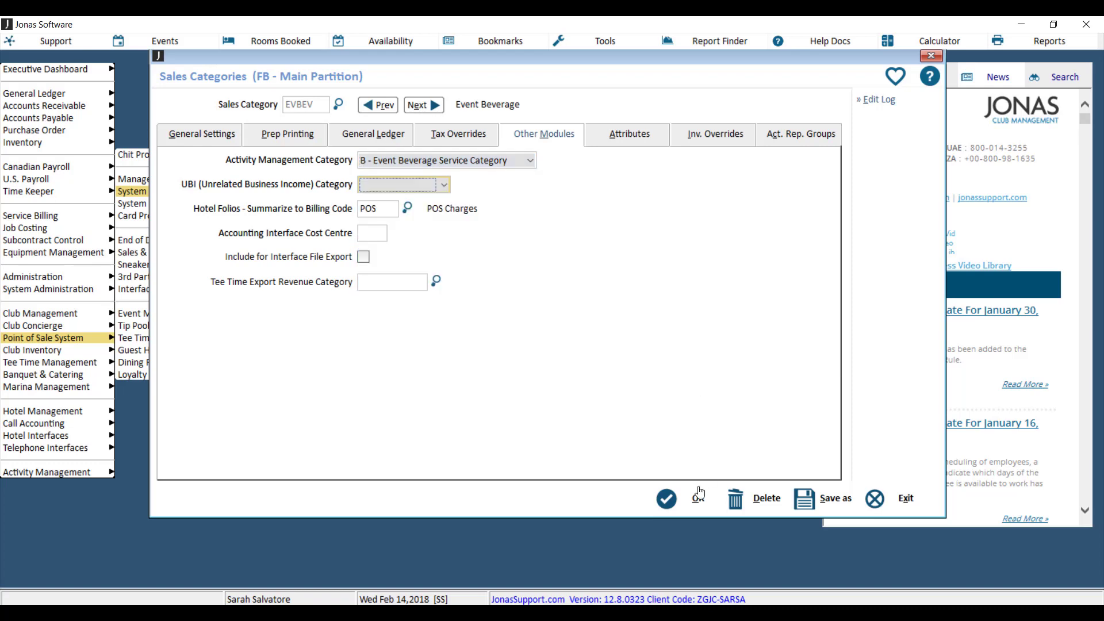
pyautogui.click(697, 496)
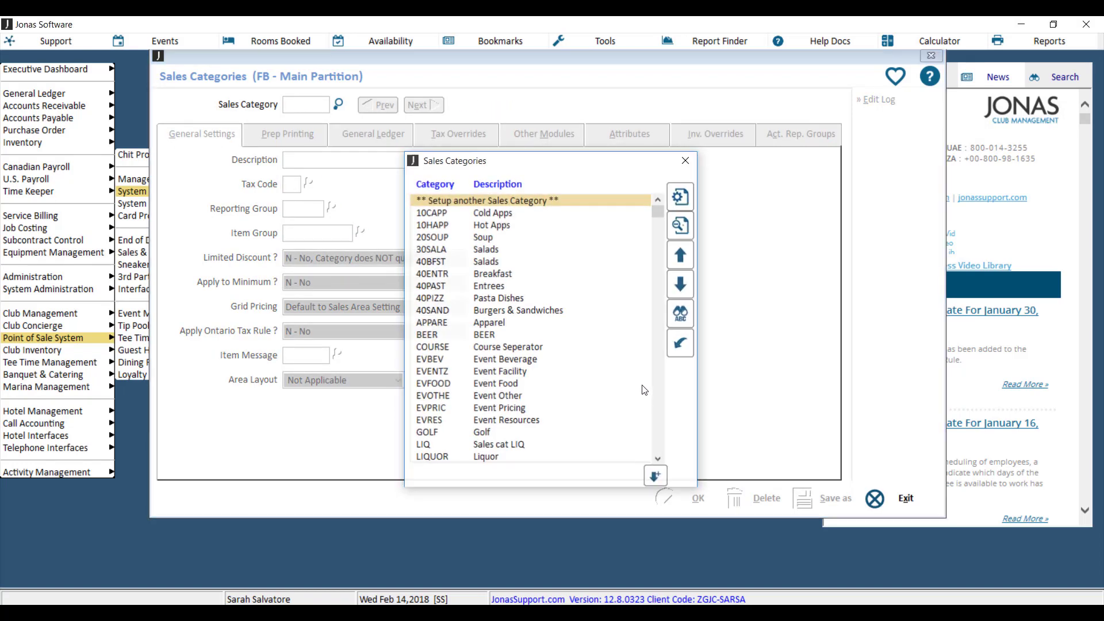
# Step: Acknowledge the billing code warning and bring up the Sales Items setup
pyautogui.press('Escape')
pyautogui.click(540, 406)
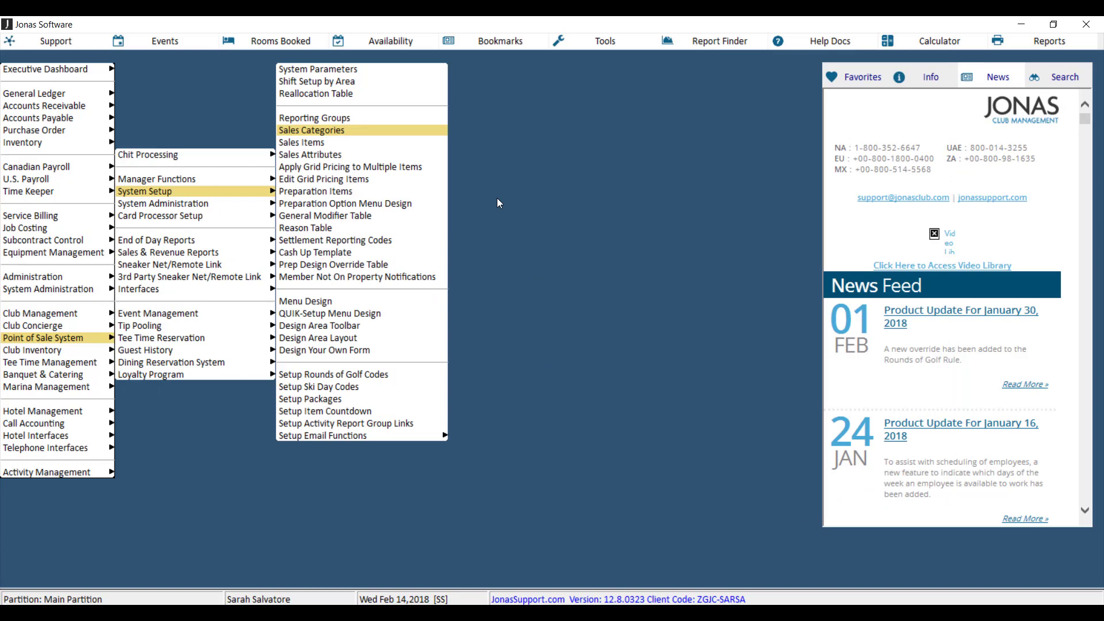
pyautogui.moveTo(199, 190)
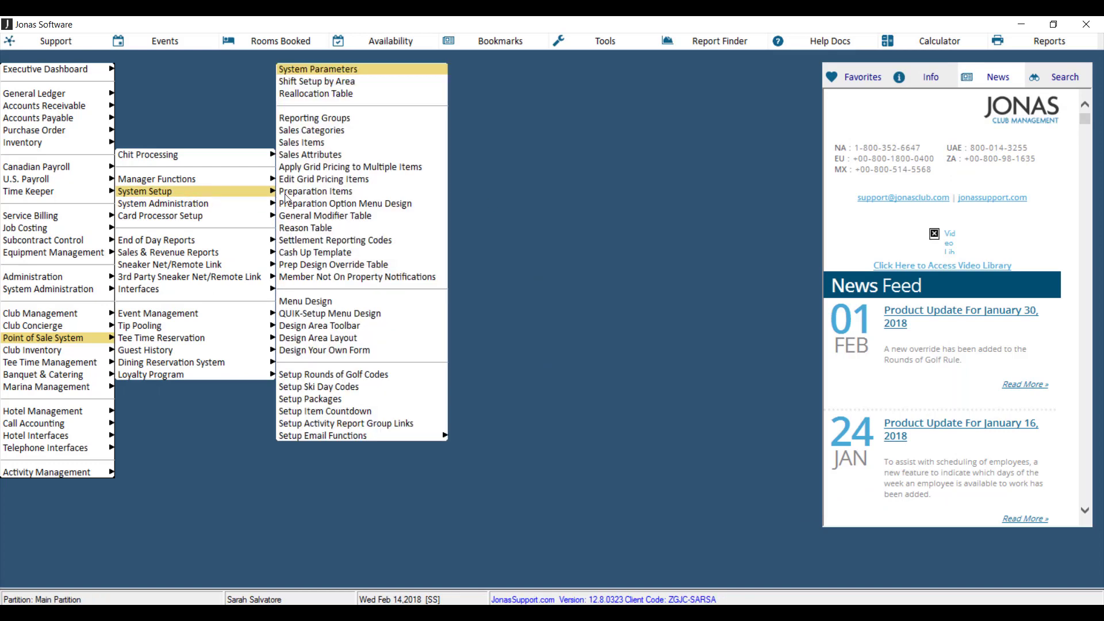
pyautogui.click(412, 144)
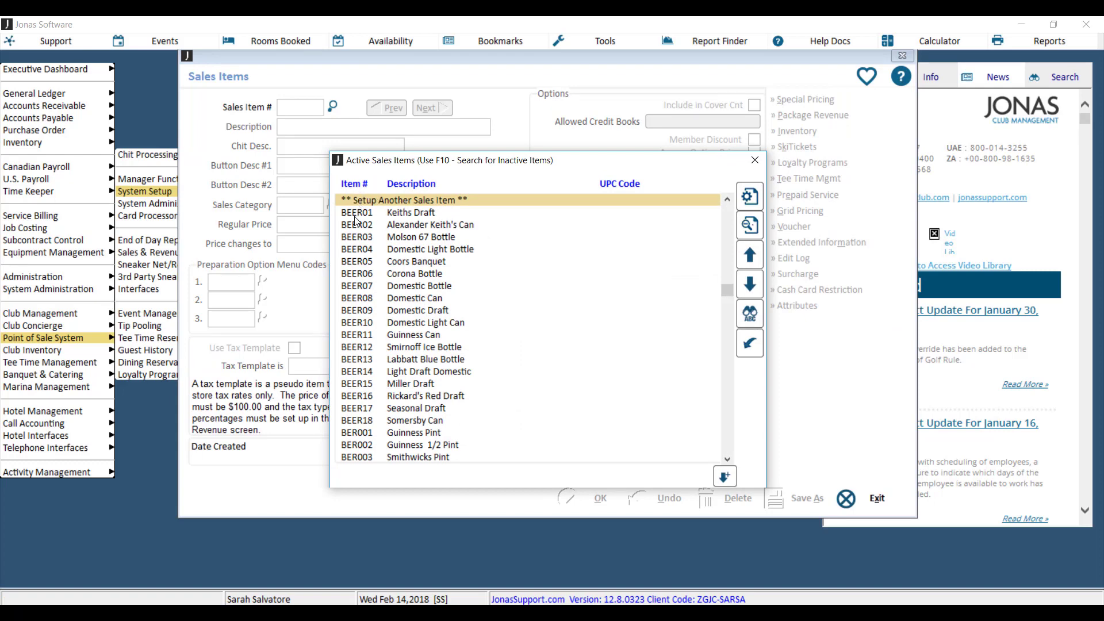
# Step: Page down the active sales items list to the existing EVB event beverage items
pyautogui.click(749, 283)
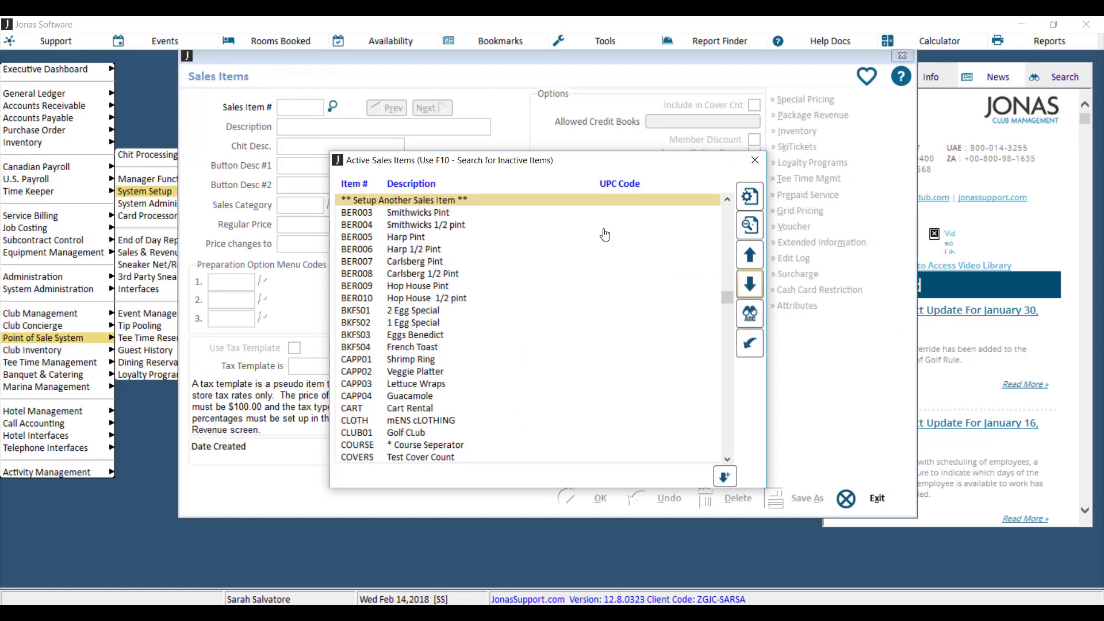
pyautogui.press('pagedown')
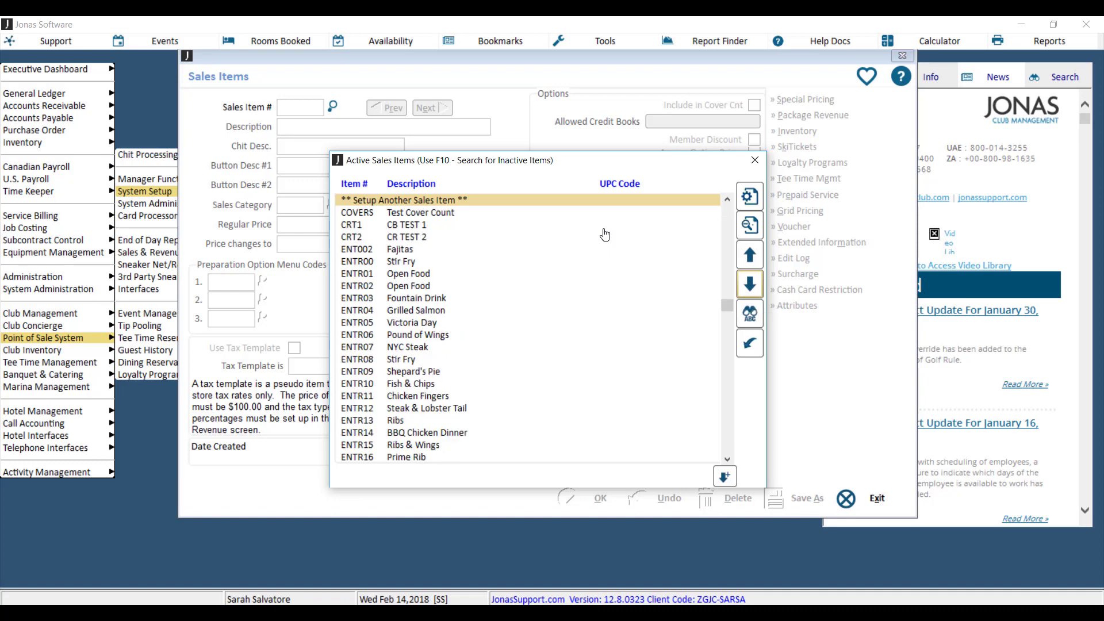
pyautogui.click(754, 289)
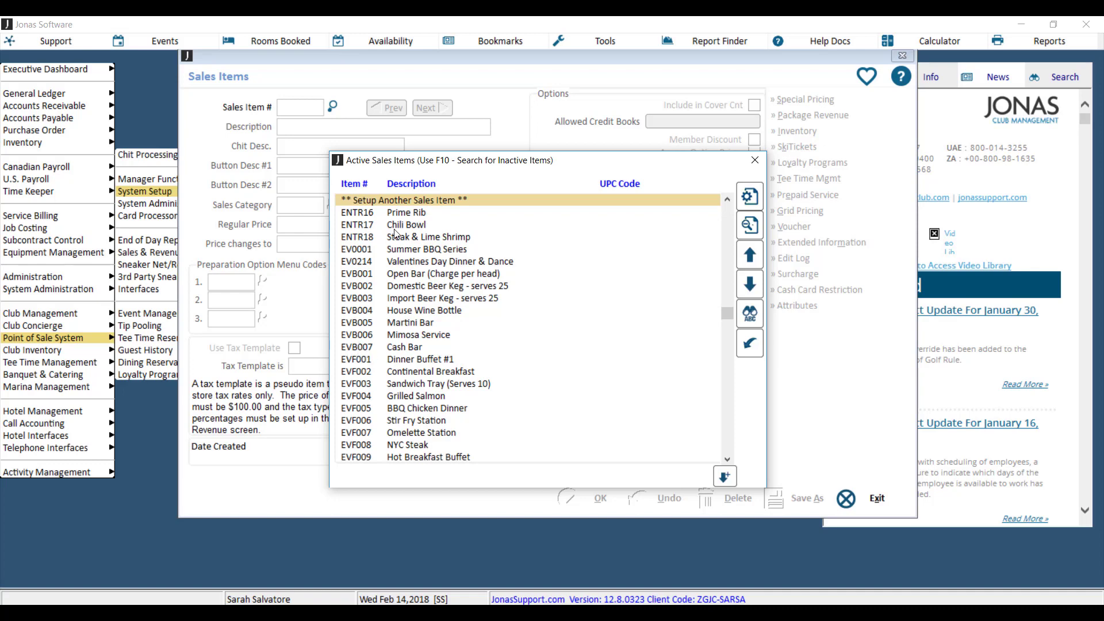
# Step: Start new sales item EVB008 with the description 'OPEN BAR'
pyautogui.doubleClick(394, 205)
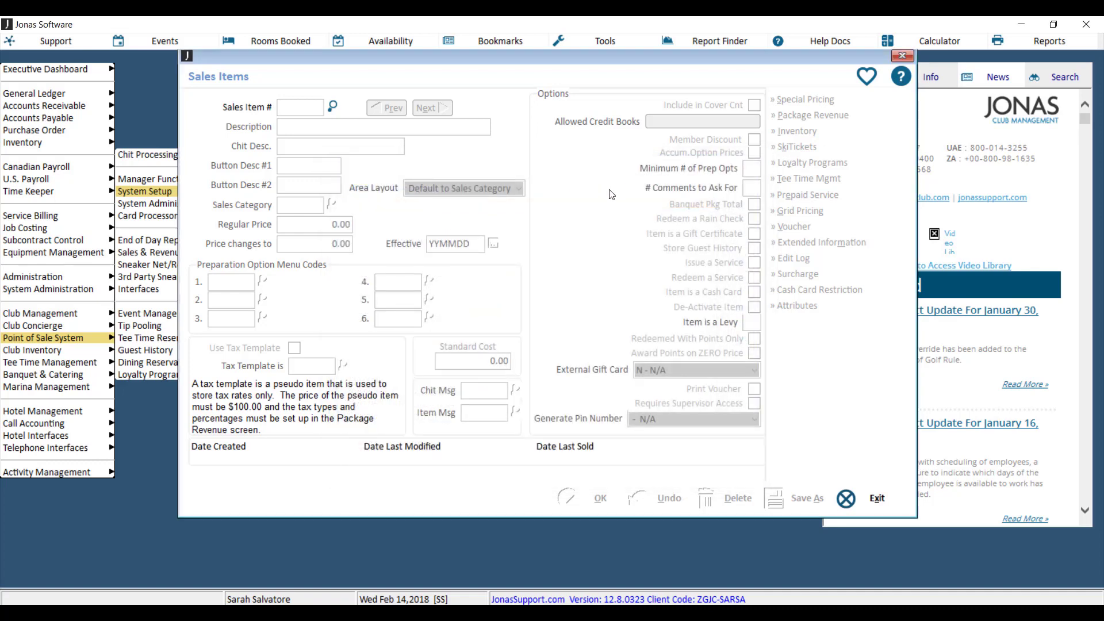
pyautogui.write('EVB008')
pyautogui.press('Tab')
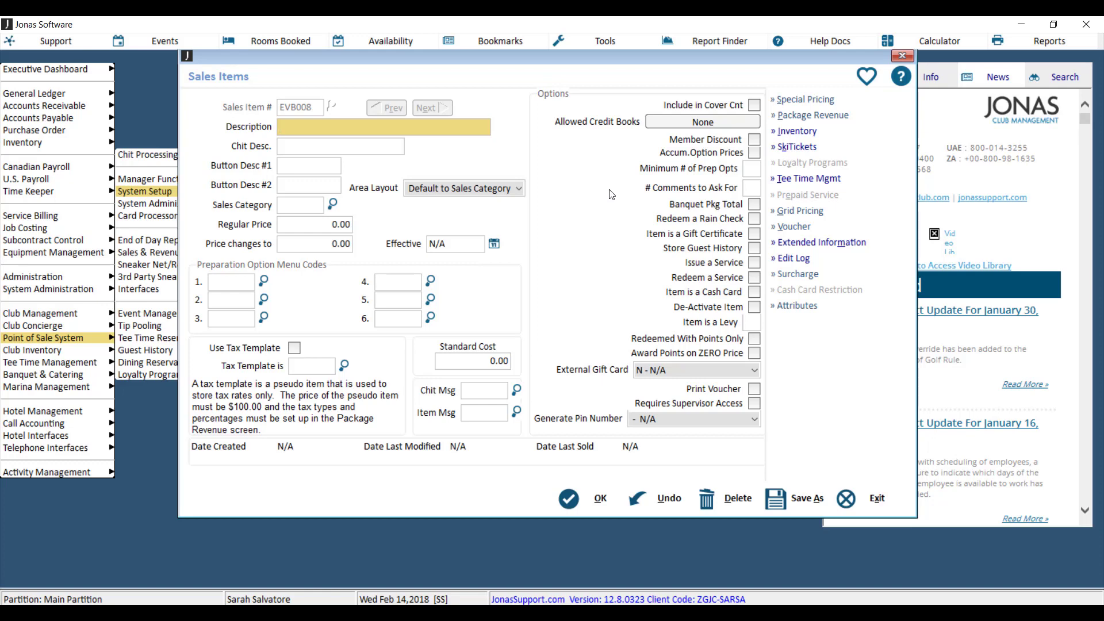
pyautogui.write('OPEN BAR')
pyautogui.press('Tab')
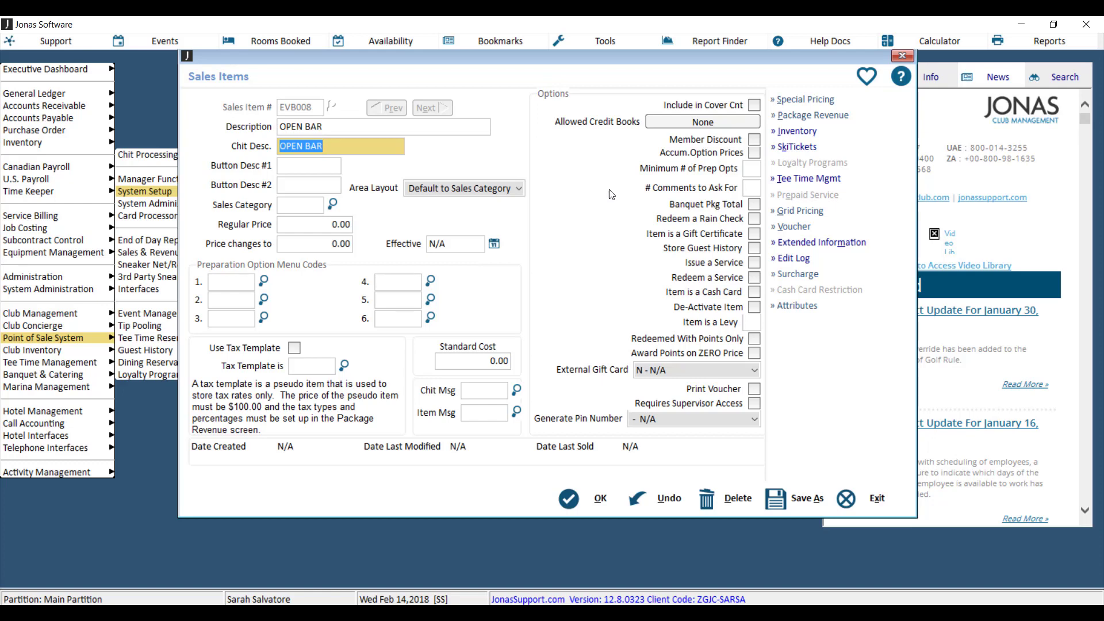
# Step: Set the item's button descriptions to 'OPEN' and 'BAR'
pyautogui.press('Tab')
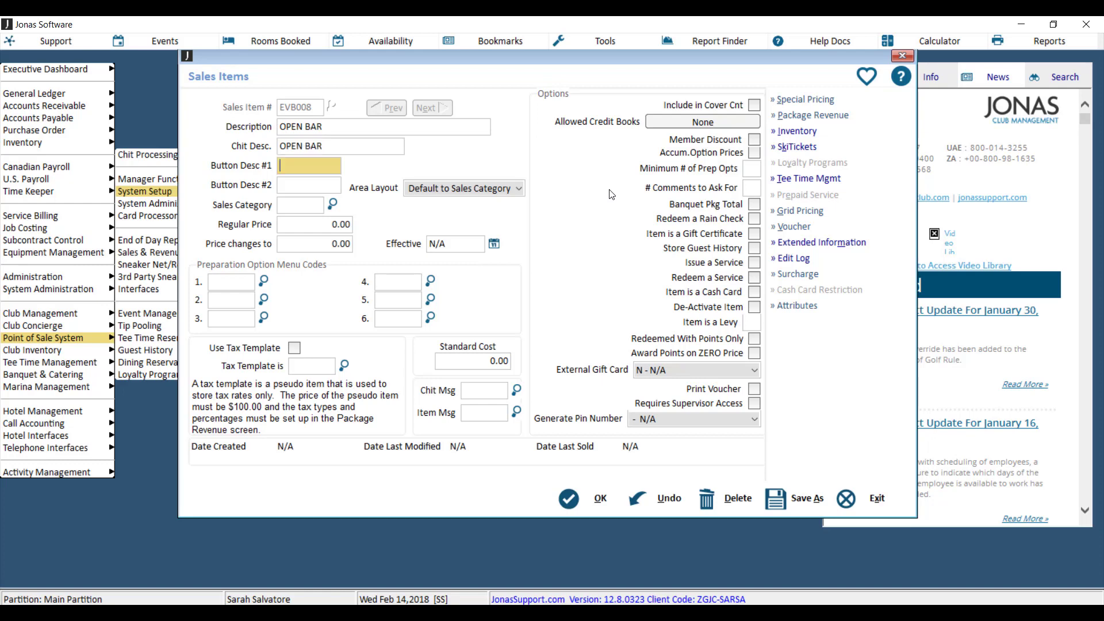
pyautogui.write('OPEN')
pyautogui.press('Tab')
pyautogui.write('BAR')
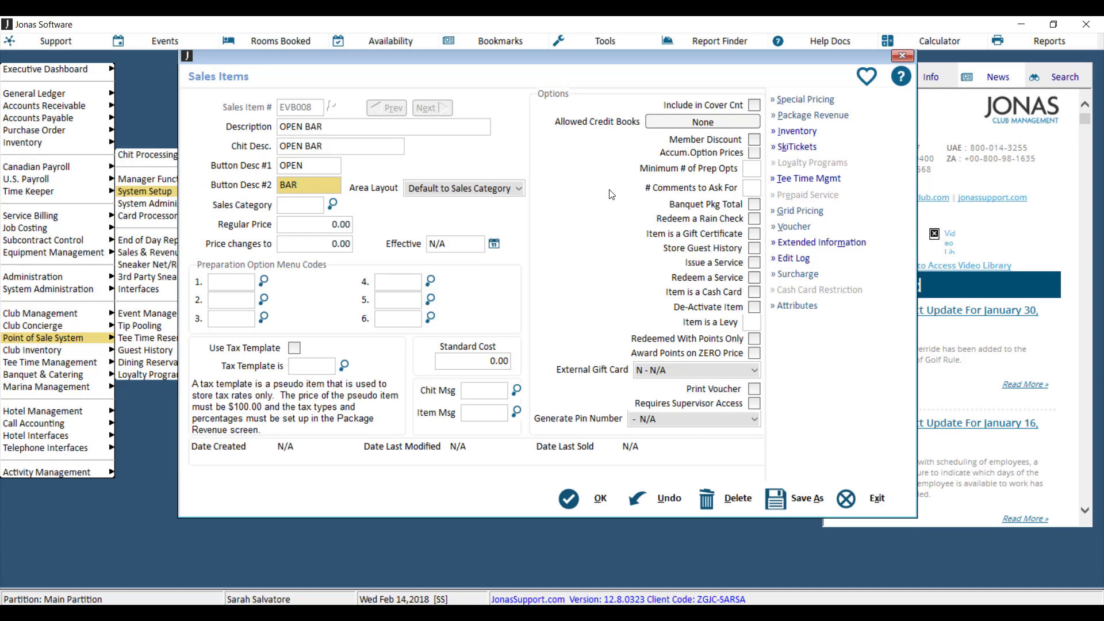
pyautogui.press('Tab')
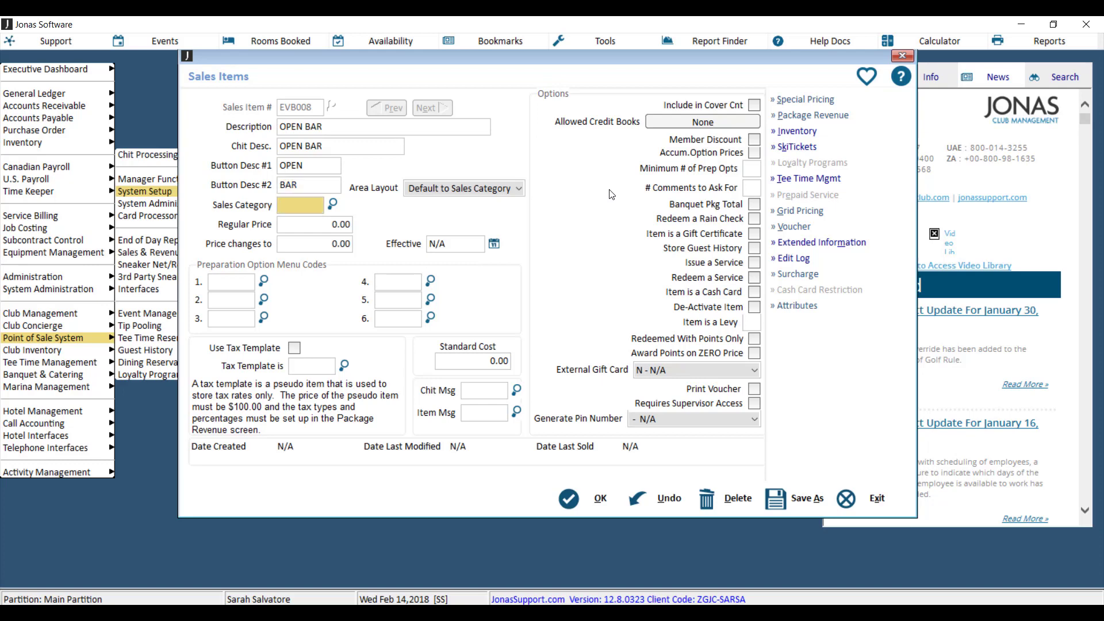
# Step: Assign the EVBEV Event Beverage sales category and save EVB008
pyautogui.click(332, 204)
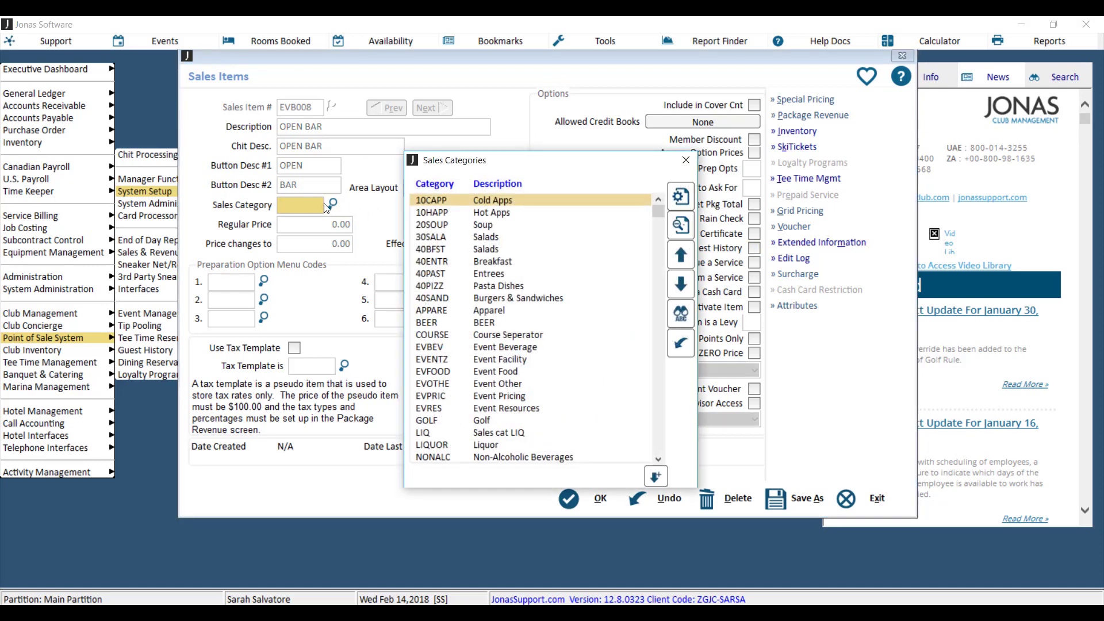
pyautogui.click(527, 349)
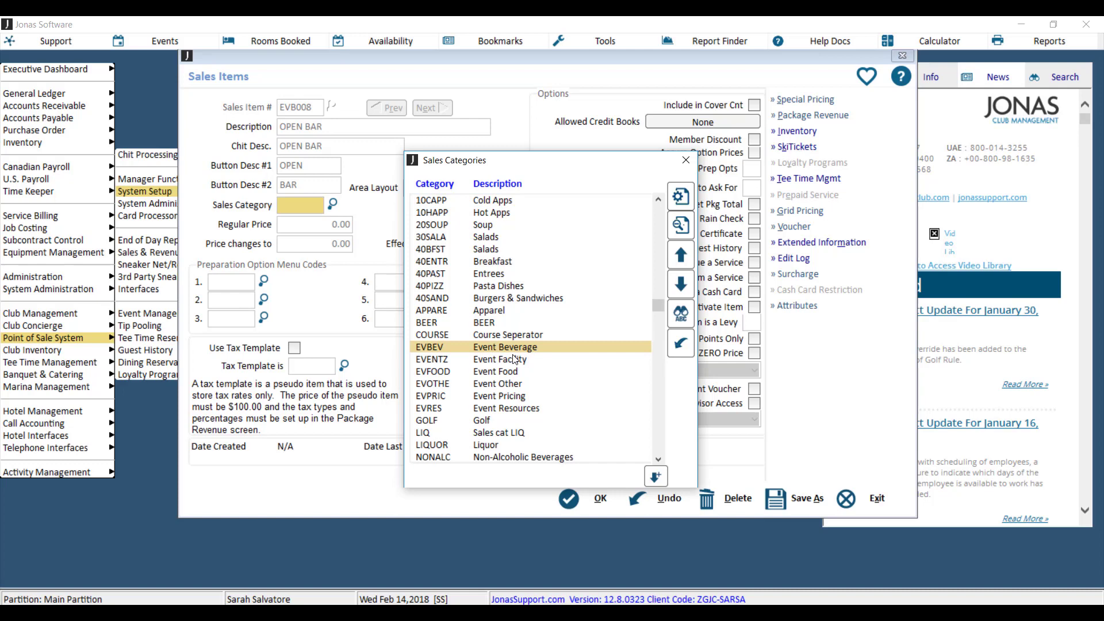
pyautogui.doubleClick(482, 347)
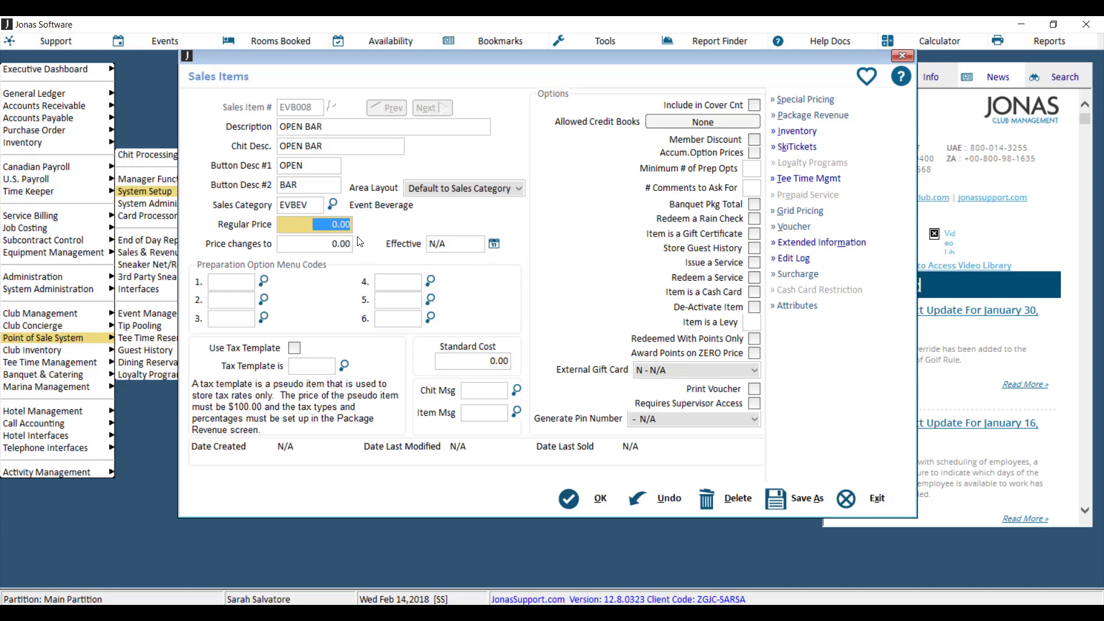
pyautogui.click(583, 505)
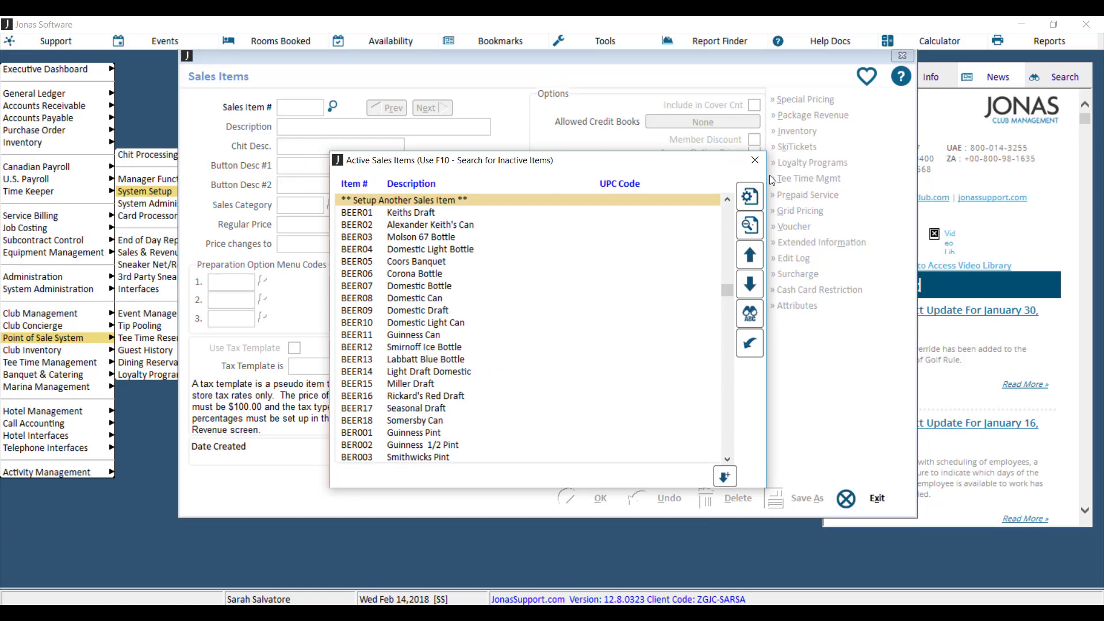
# Step: Close Sales Items and go to the POS integration settings in System Administration
pyautogui.click(755, 159)
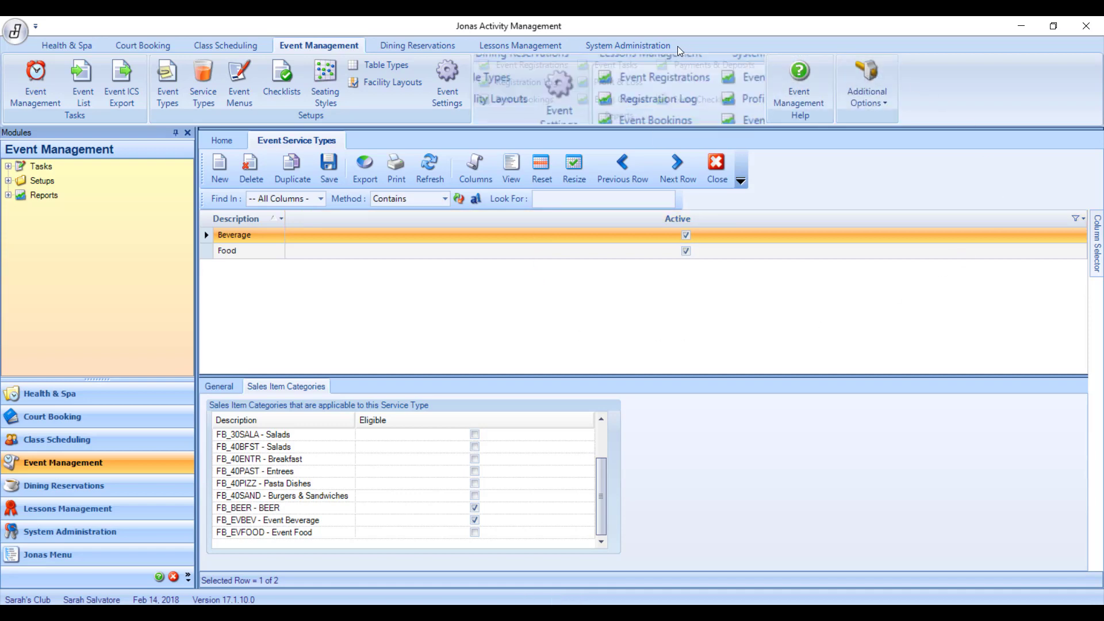
pyautogui.click(621, 48)
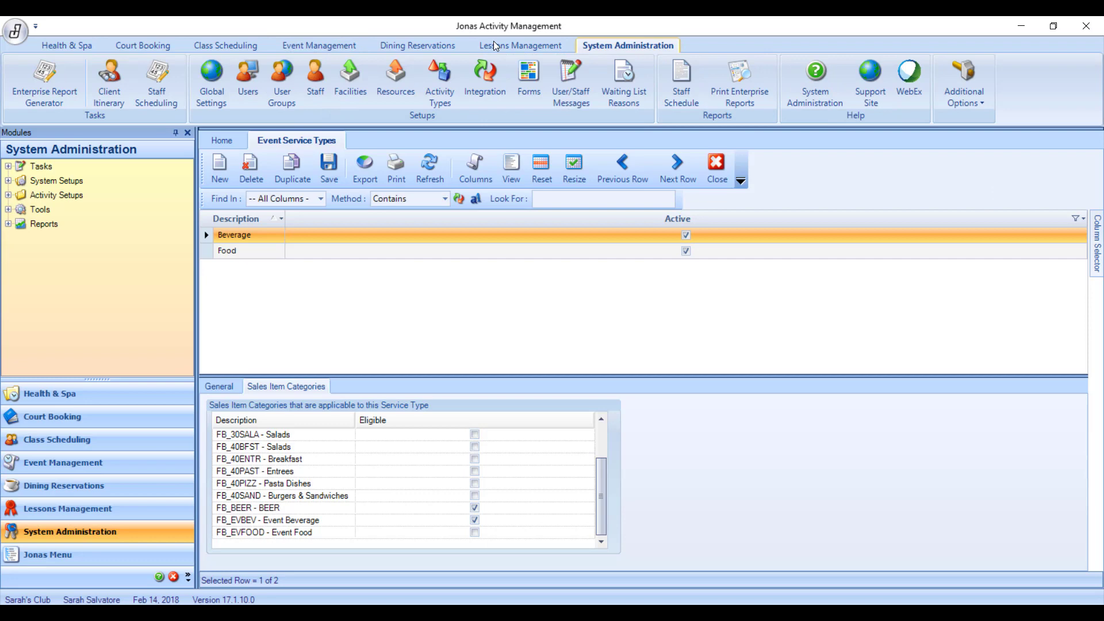
pyautogui.click(490, 92)
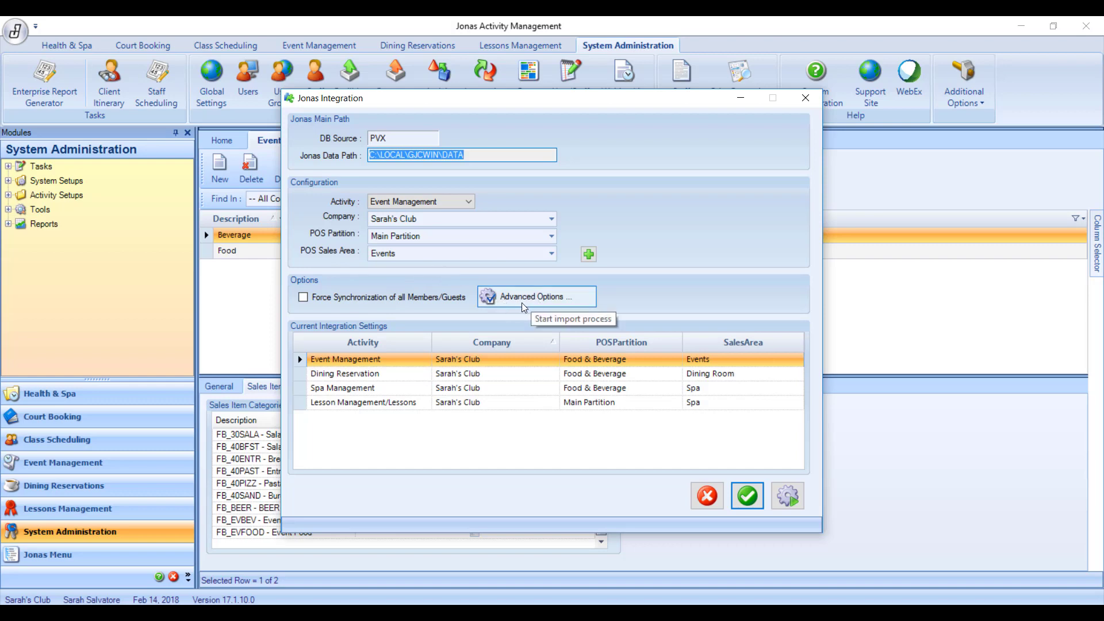
# Step: Limit synchronization to only POS Items and POS Item Categories in Advanced Options
pyautogui.click(539, 302)
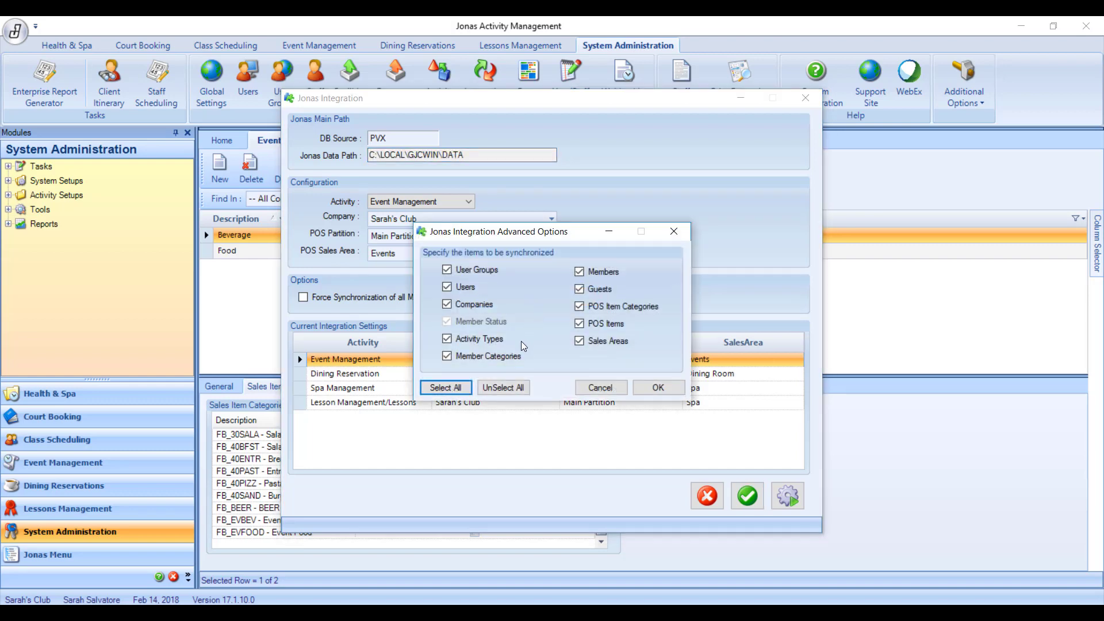
pyautogui.click(502, 388)
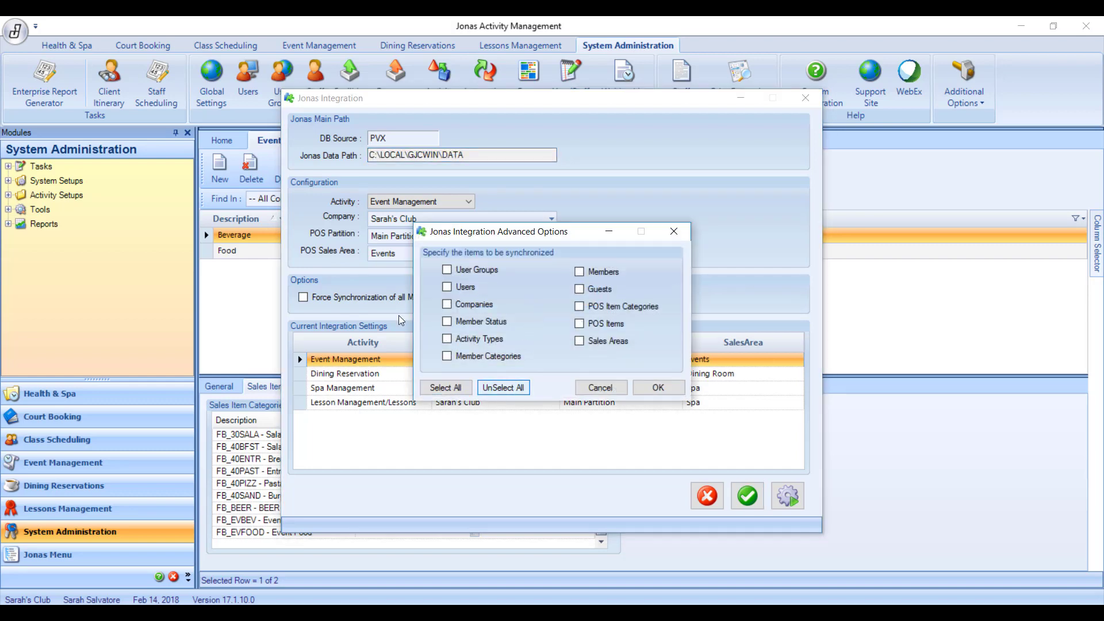
pyautogui.click(579, 322)
pyautogui.click(579, 306)
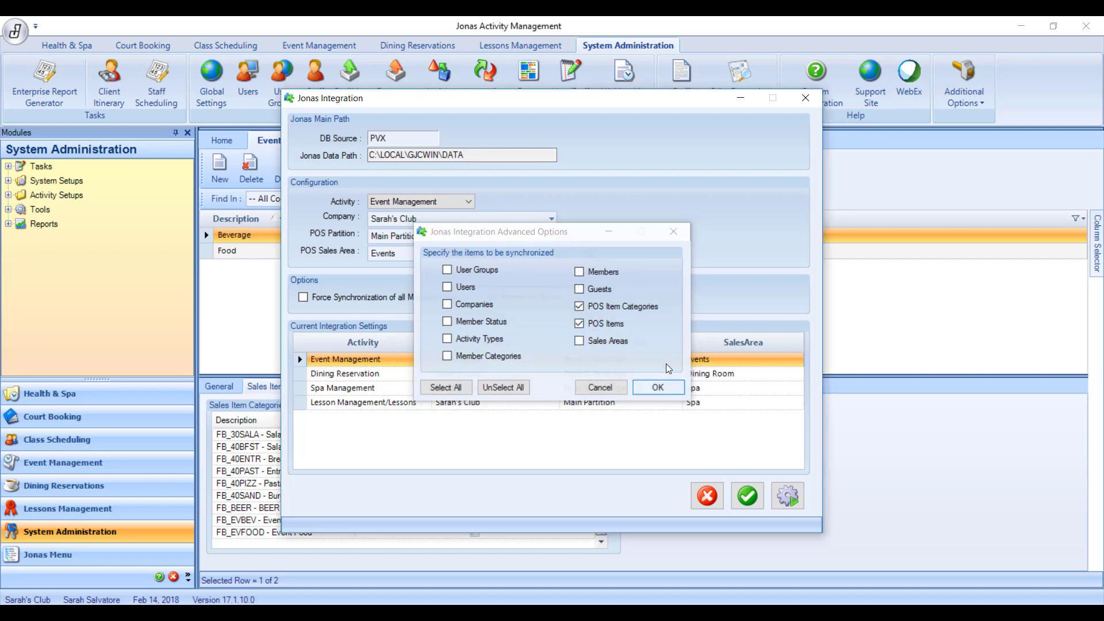
pyautogui.click(659, 388)
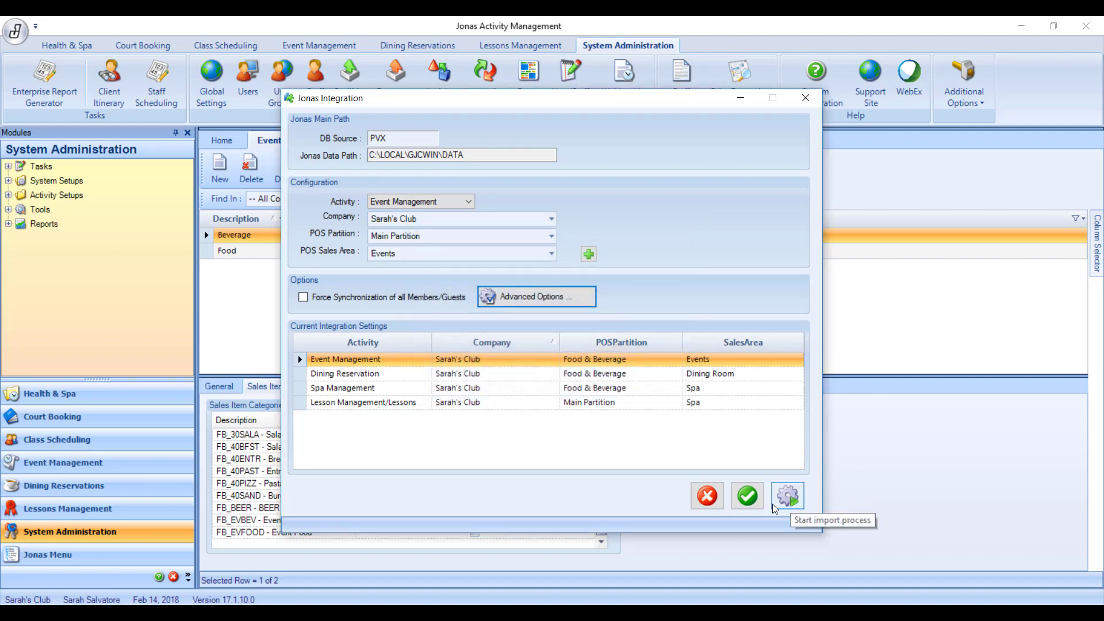
# Step: Run the POS import, confirm updating the files, and close Jonas Integration once completed
pyautogui.click(796, 506)
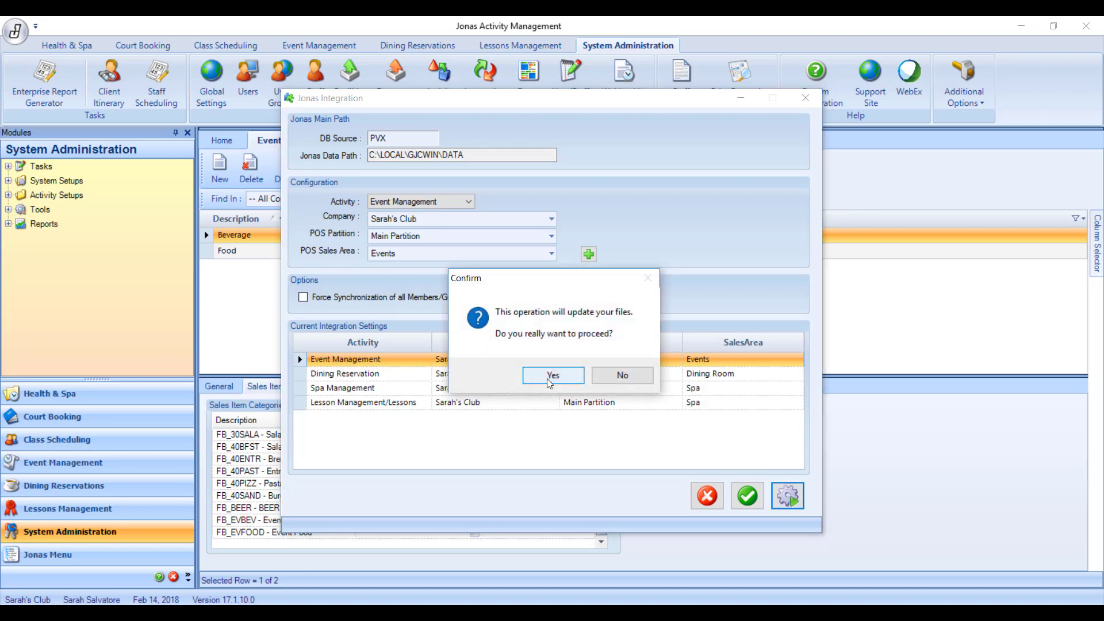
pyautogui.click(550, 377)
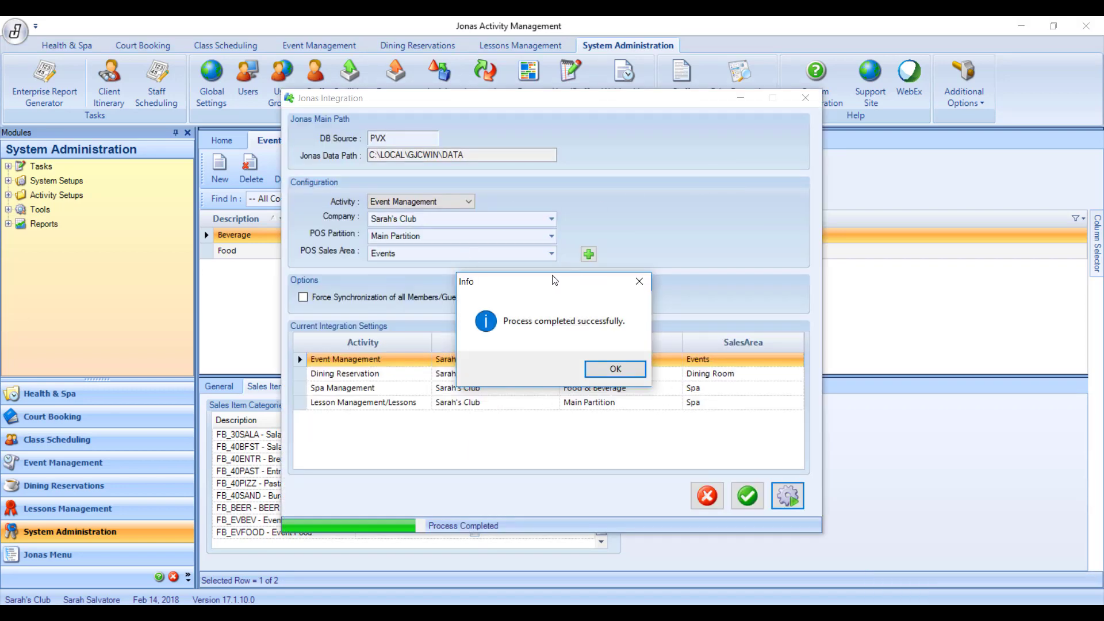
pyautogui.click(629, 371)
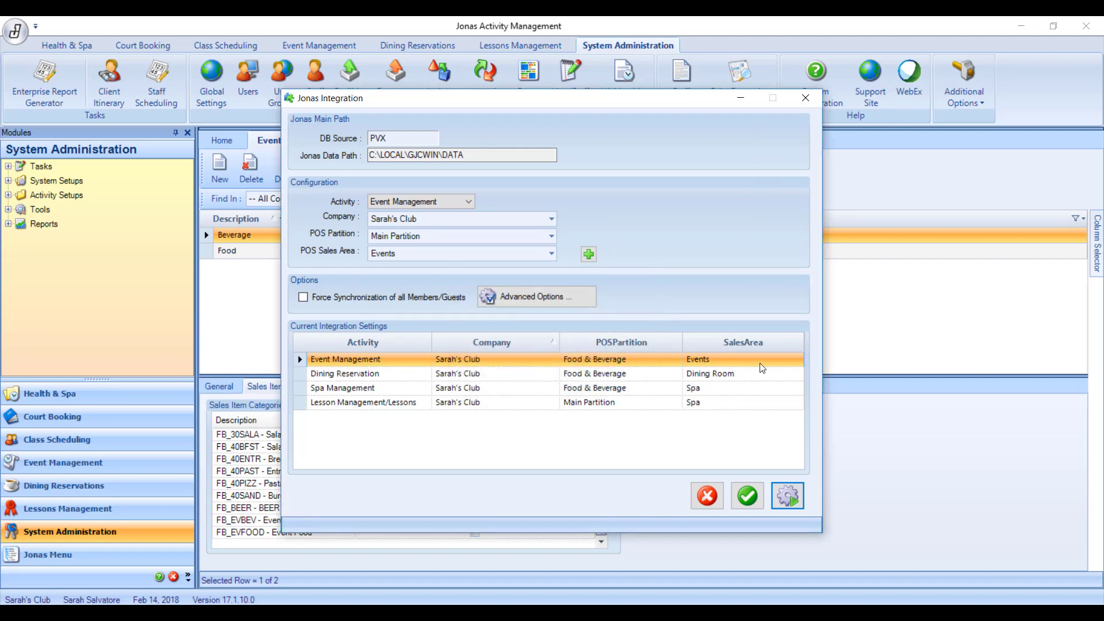
pyautogui.click(804, 101)
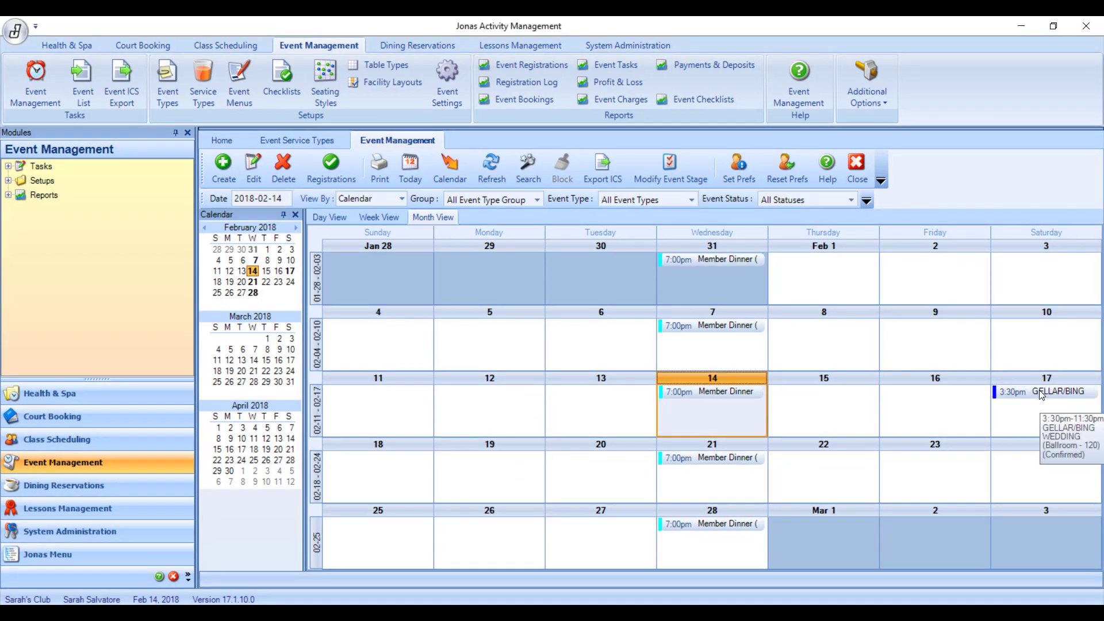
# Step: Open the GELLAR/BING wedding event on the 17th and select its Beverage service
pyautogui.click(1041, 395)
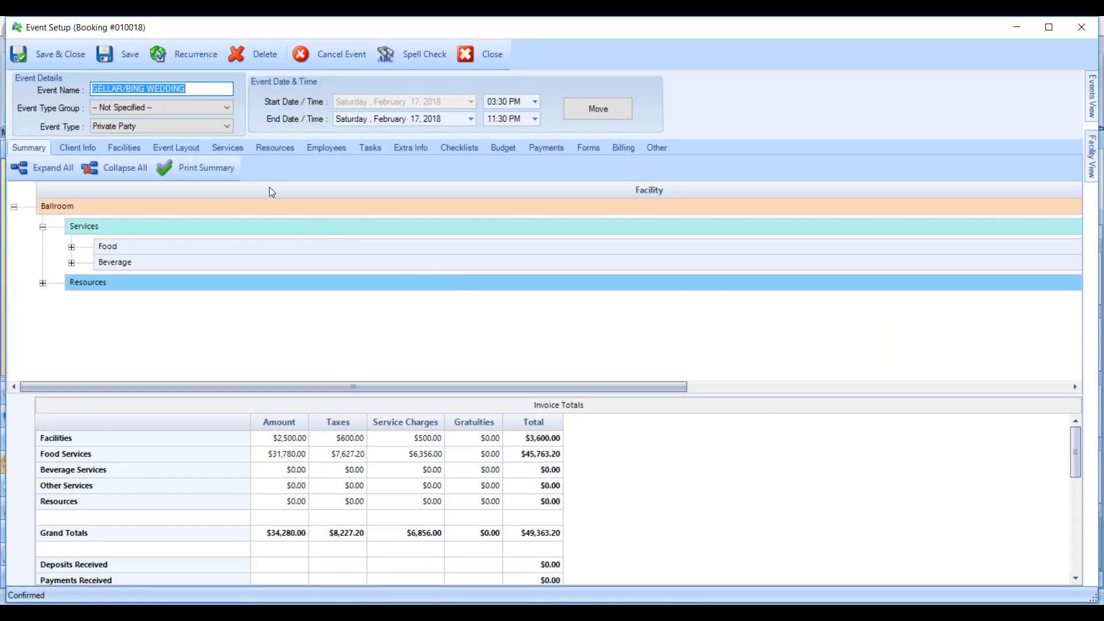
pyautogui.click(231, 150)
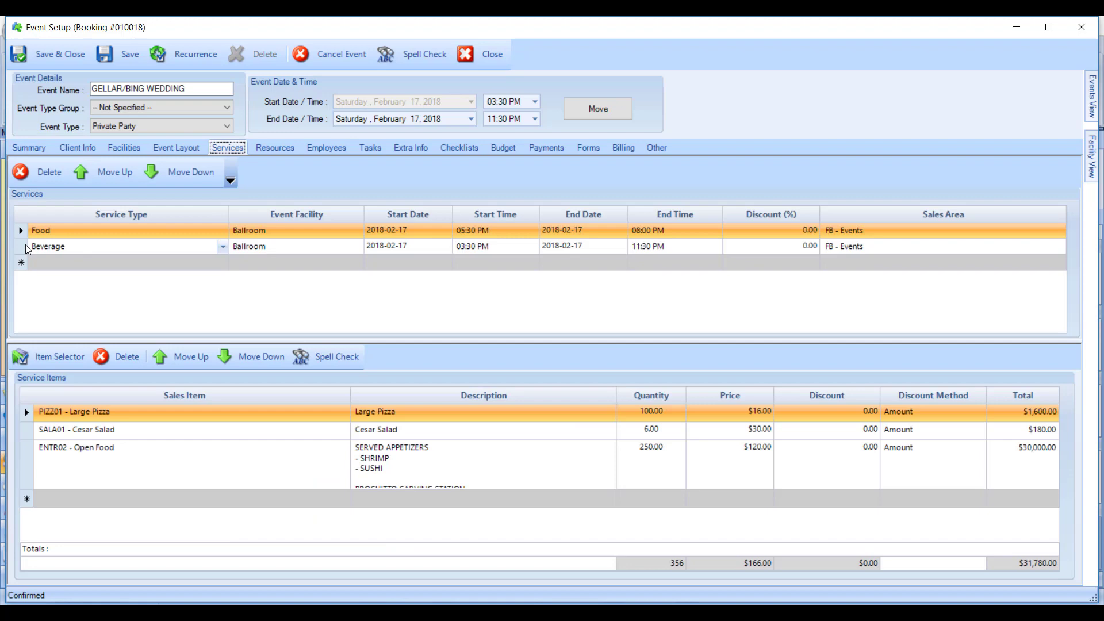
pyautogui.click(21, 247)
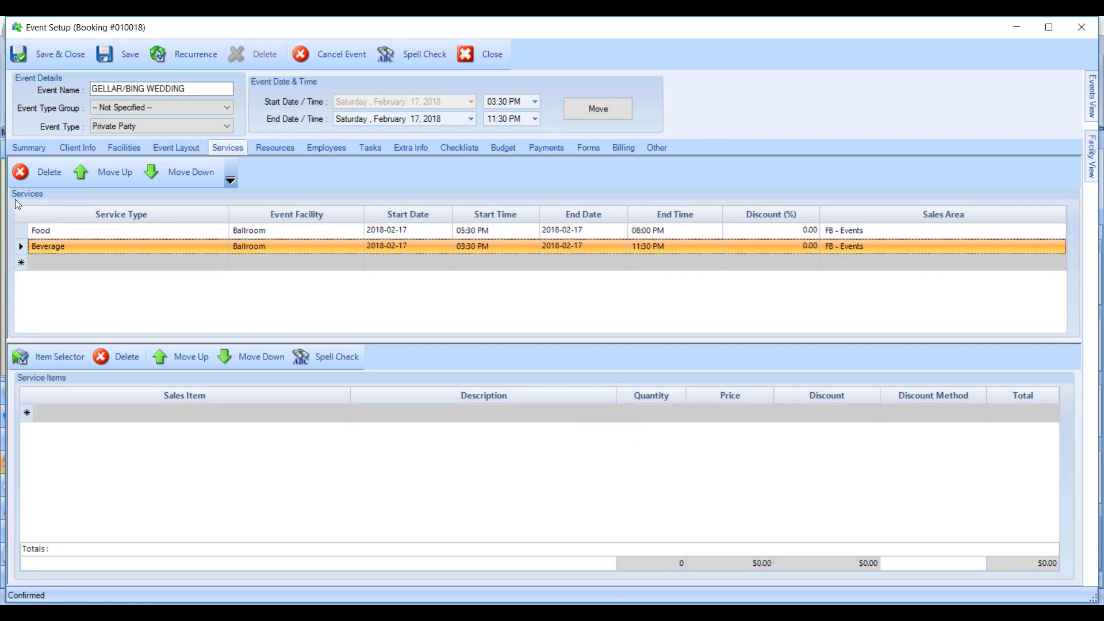
# Step: Add EVB008 - OPEN BAR as a new Beverage service item line
pyautogui.click(346, 414)
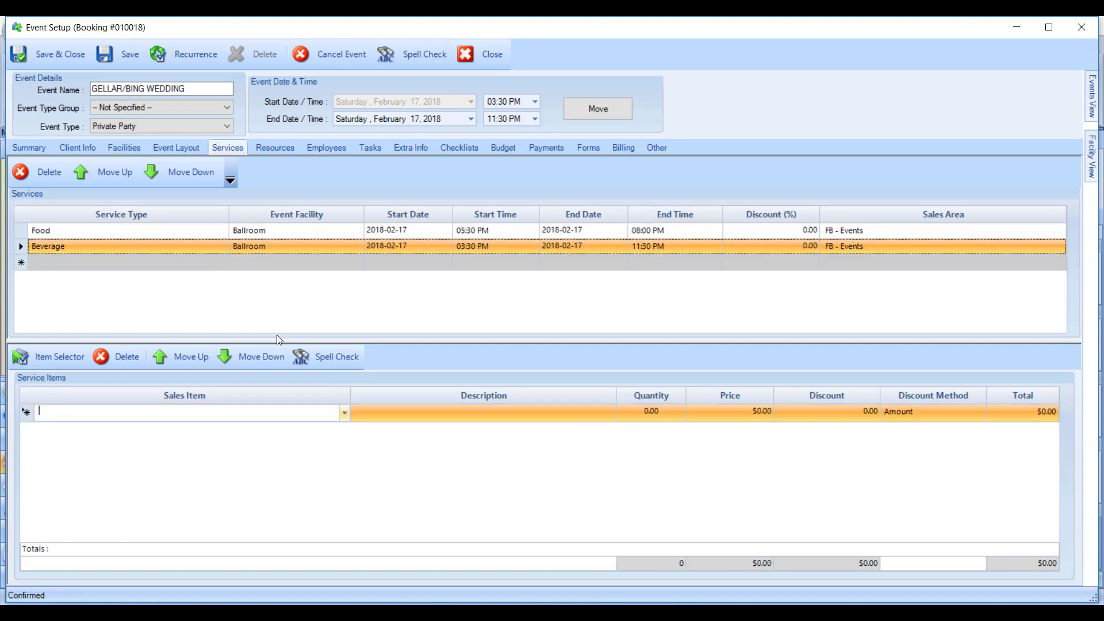
pyautogui.write('E')
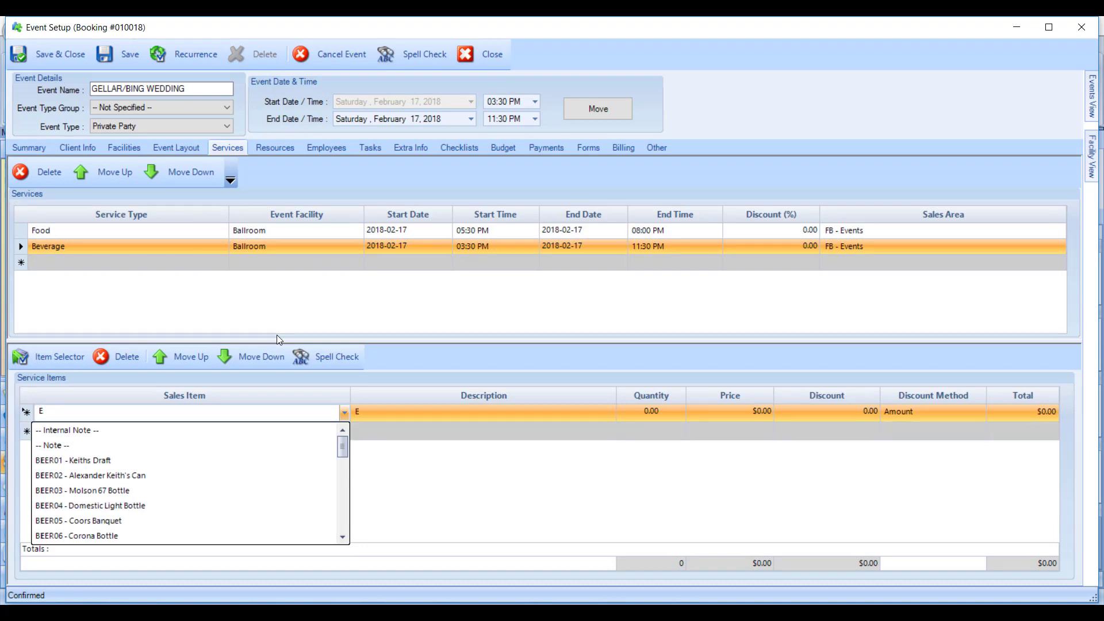
pyautogui.write('VB008')
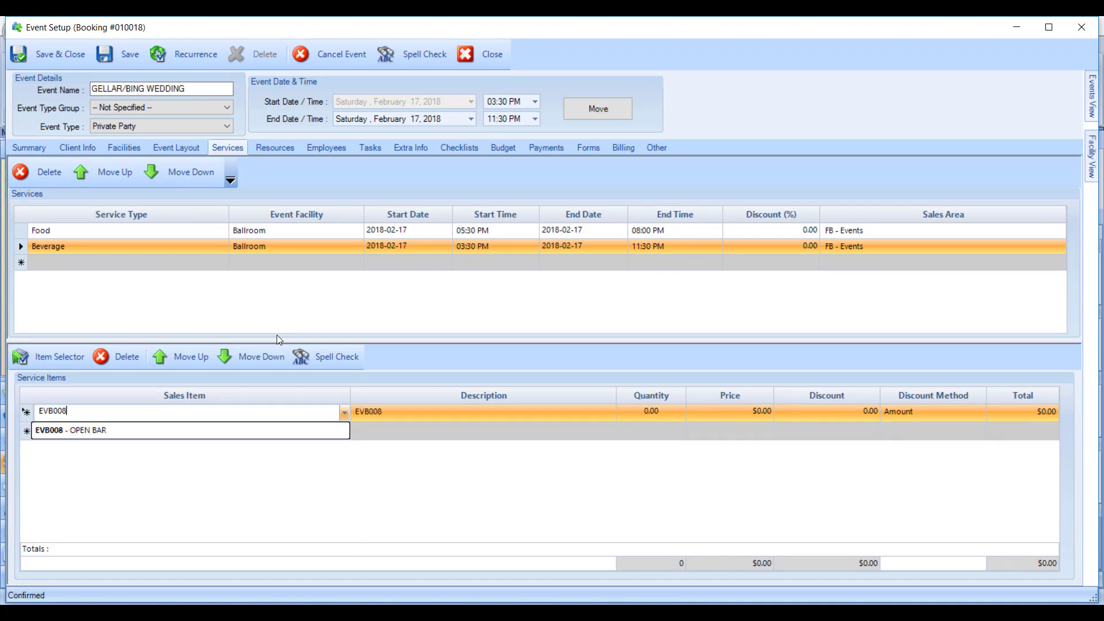
pyautogui.press('Down')
pyautogui.press('Return')
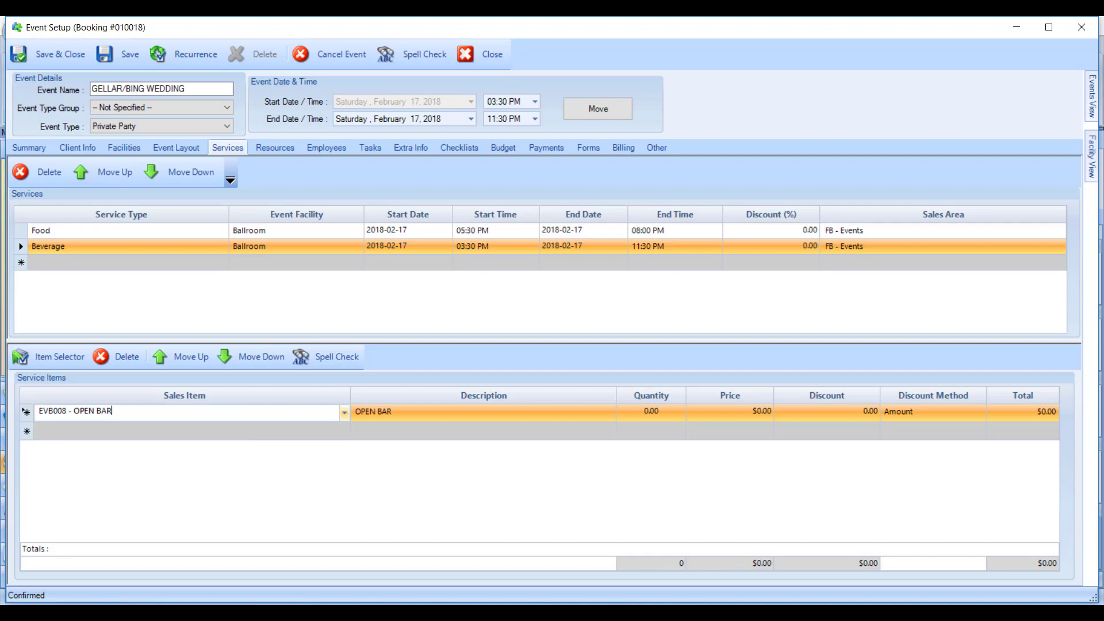